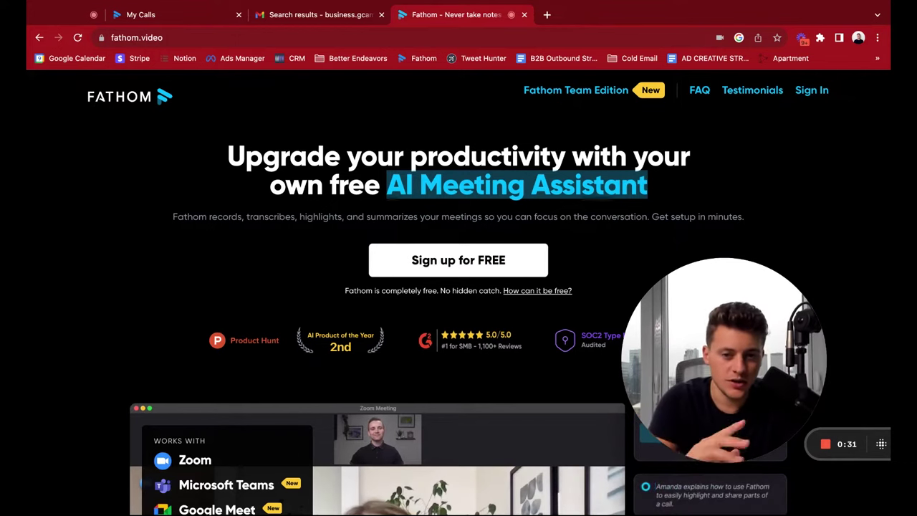
Step: Scroll down and back up the fathom.video homepage
scroll(837, 167, down, 5)
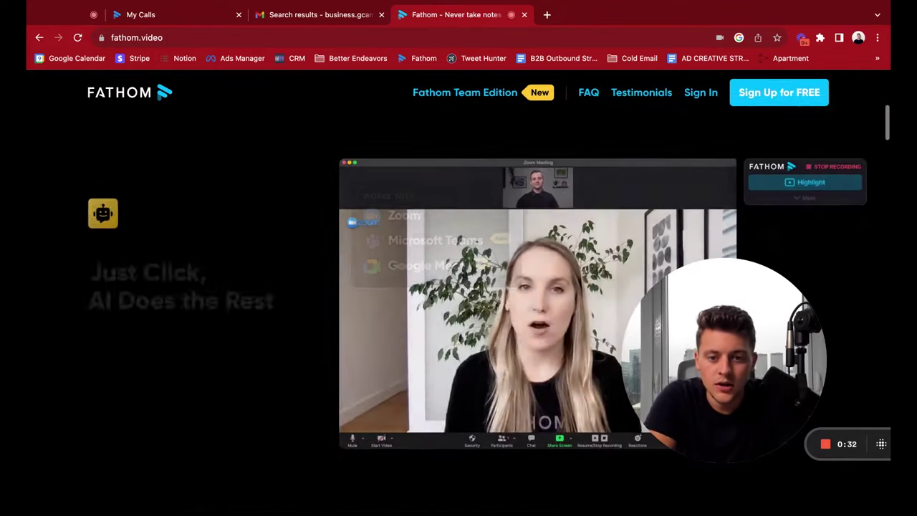
scroll(837, 166, up, 5)
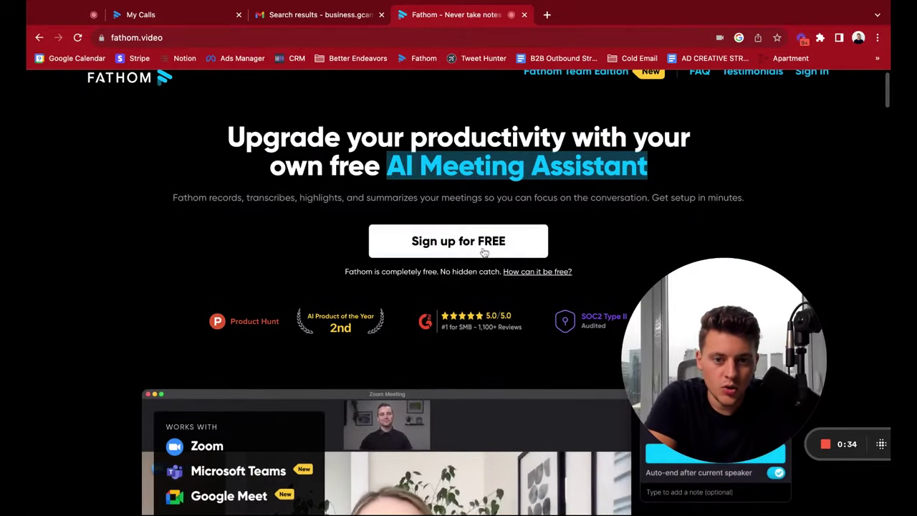
Step: Sign up for Fathom with the first Google account, grant access, and start a Zoom meeting
click(485, 250)
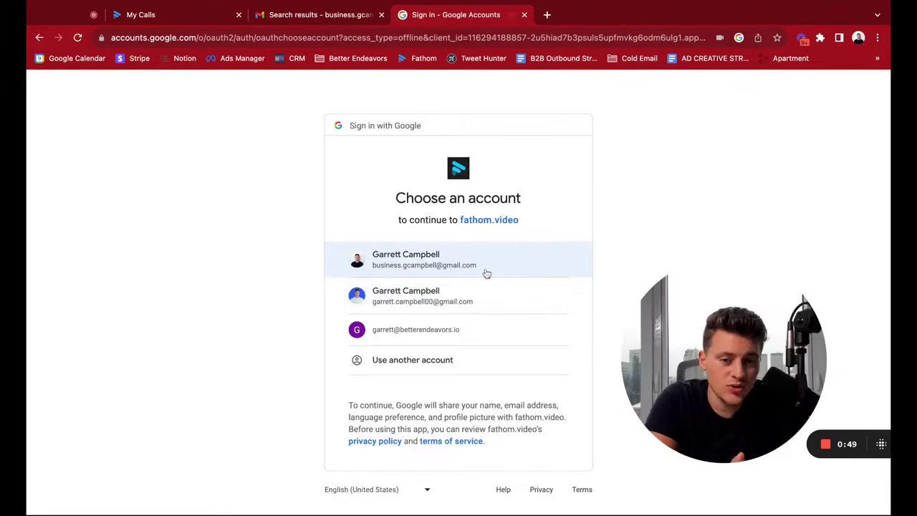
click(489, 268)
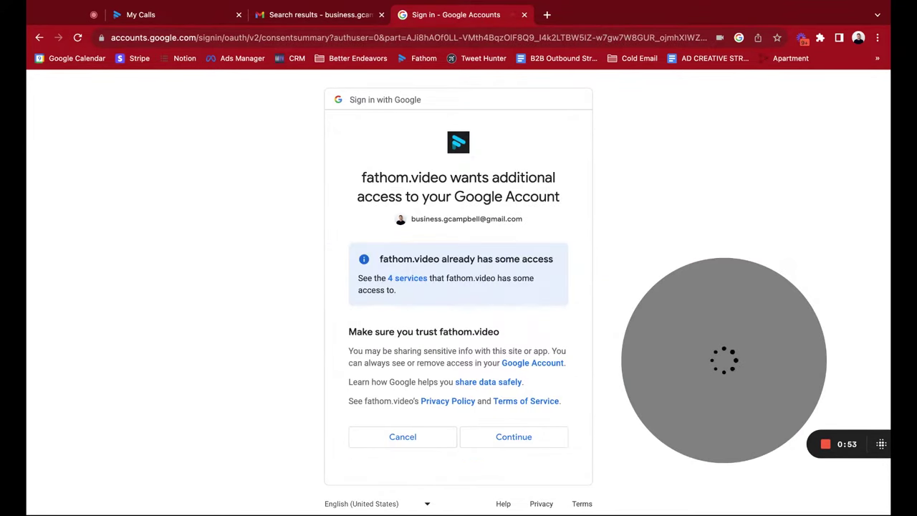
click(521, 440)
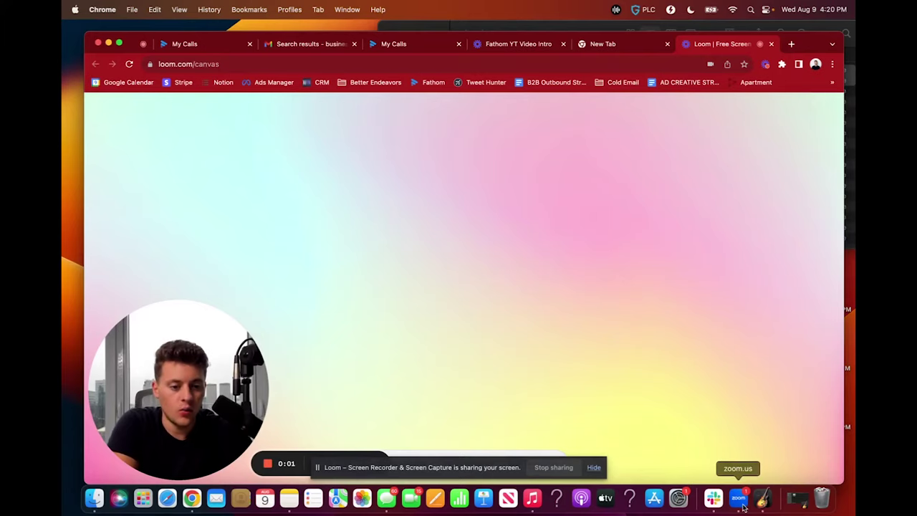
click(739, 499)
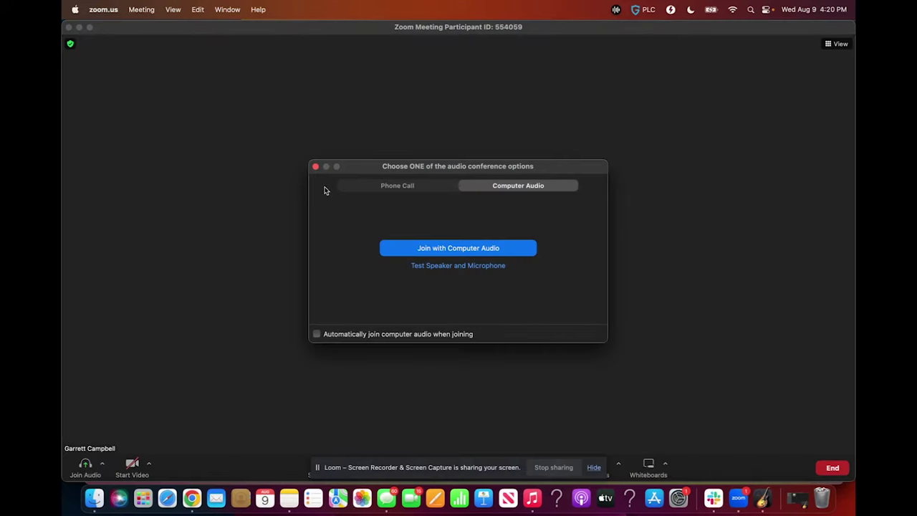
Step: Join the Zoom meeting with computer audio and turn the camera on
click(442, 247)
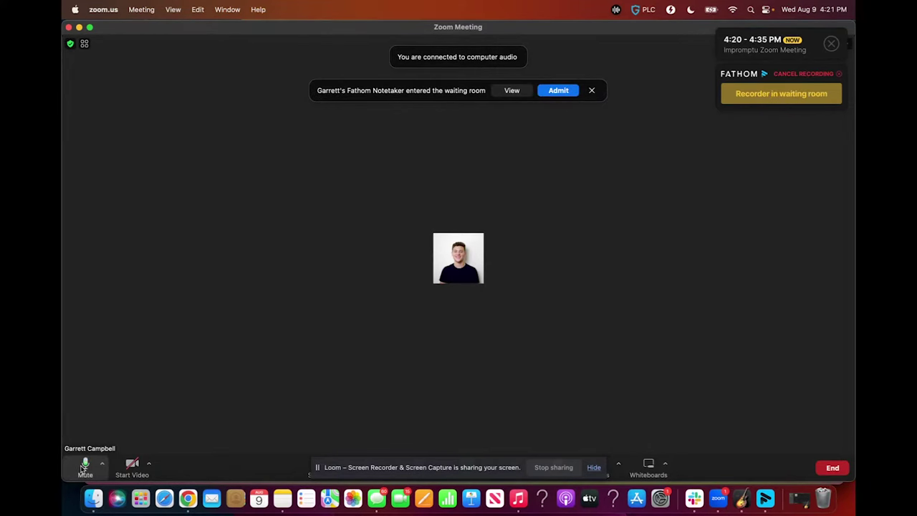
click(133, 467)
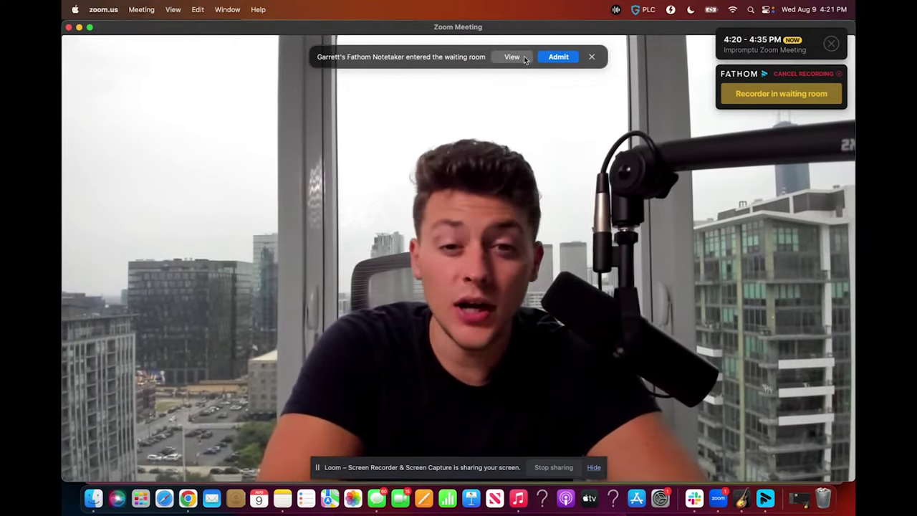
Step: Admit the Fathom Notetaker from the Zoom waiting room
click(573, 59)
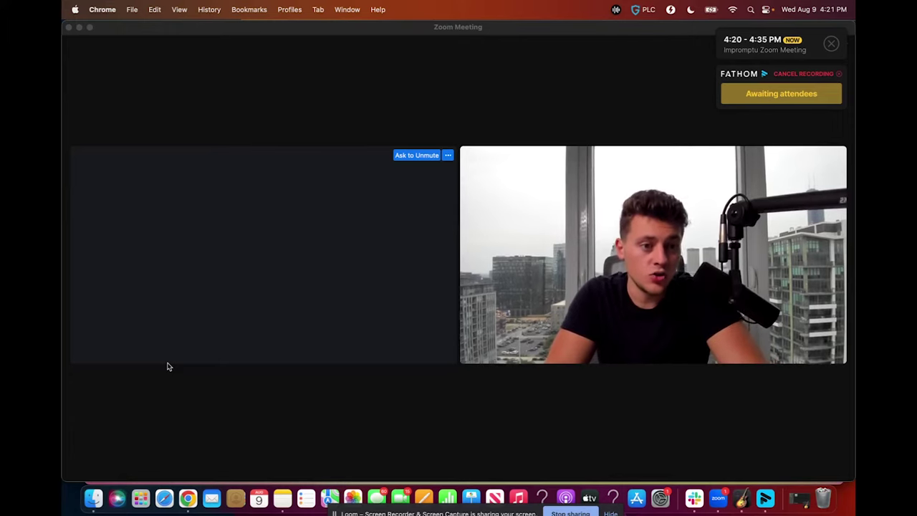
mouse_move(653, 254)
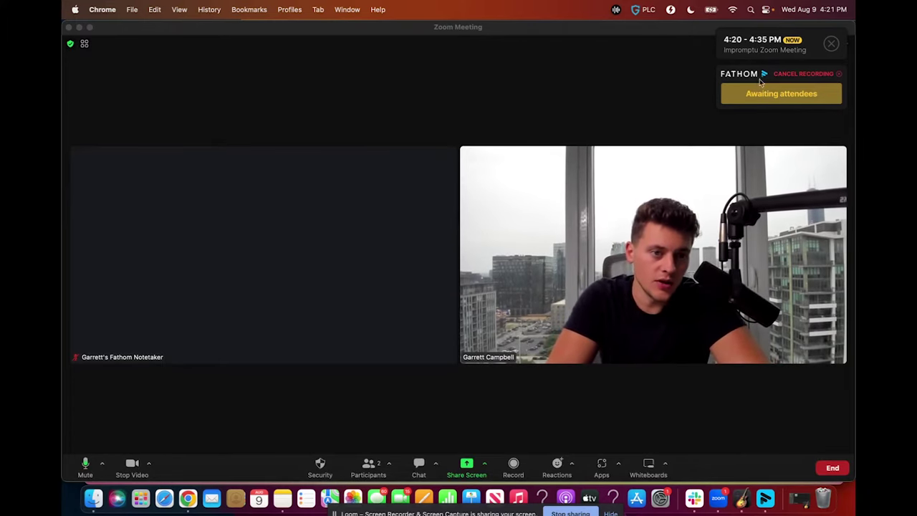
Step: Drag the Fathom recording widget slightly down, out of the way
mouse_move(753, 76)
mouse_down()
mouse_move(751, 147)
mouse_move(752, 84)
mouse_up()
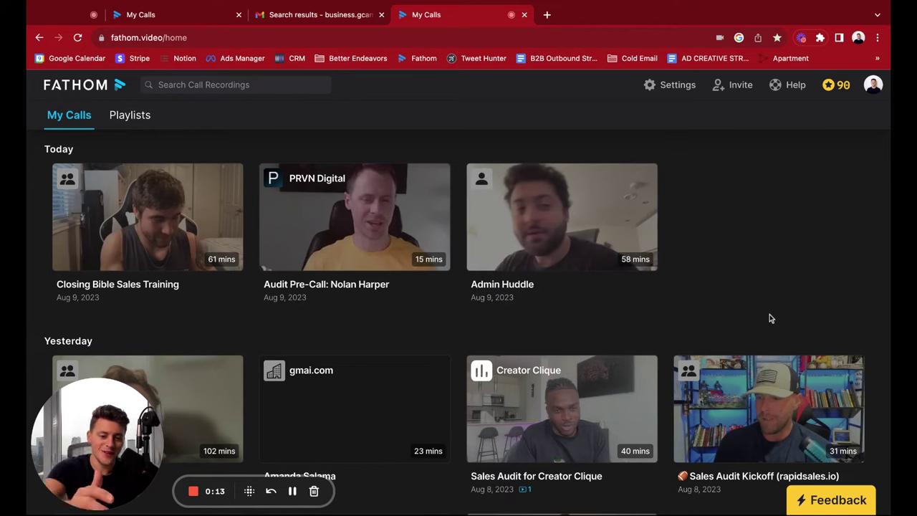
Step: Scroll My Calls and open the 'Sales Audit for Creator Clique' recording
scroll(769, 318, down, 3)
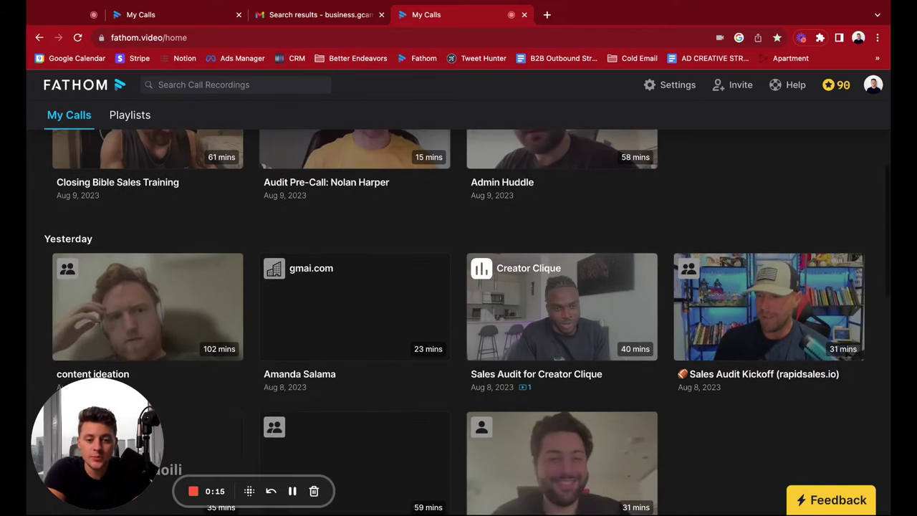
click(601, 315)
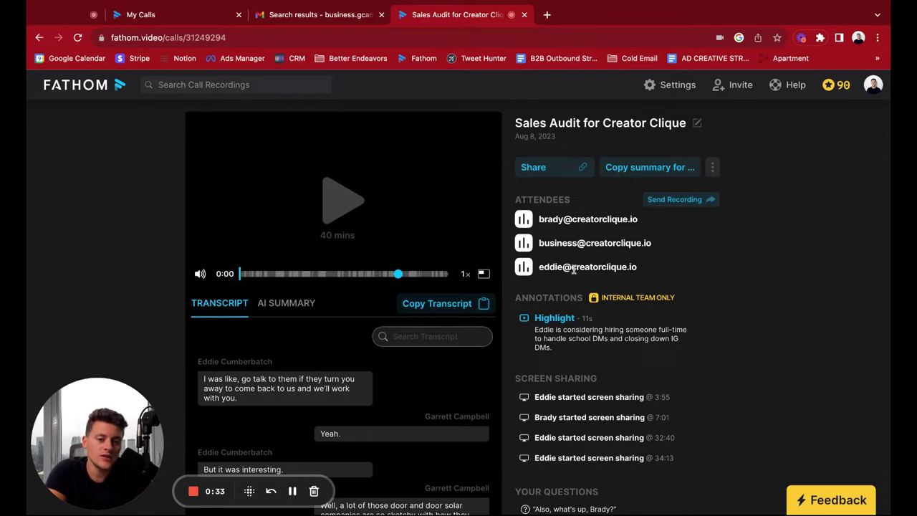
click(561, 173)
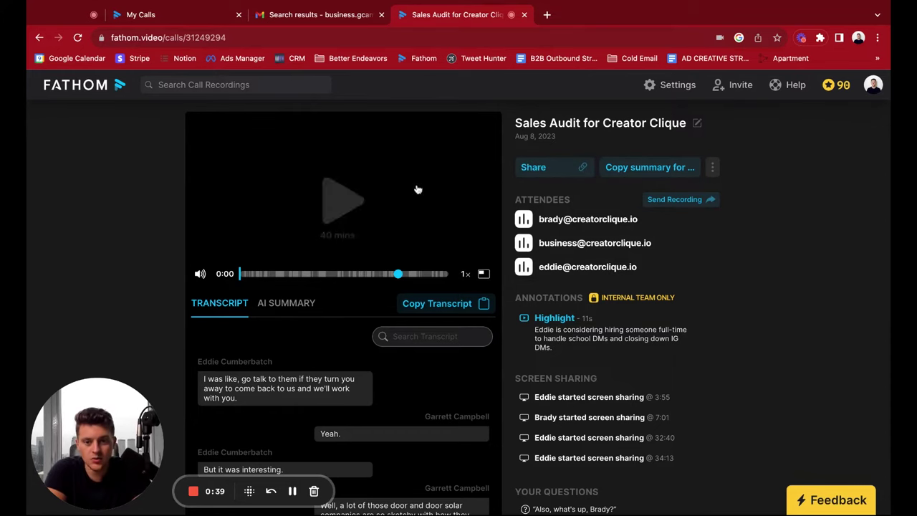
mouse_move(401, 433)
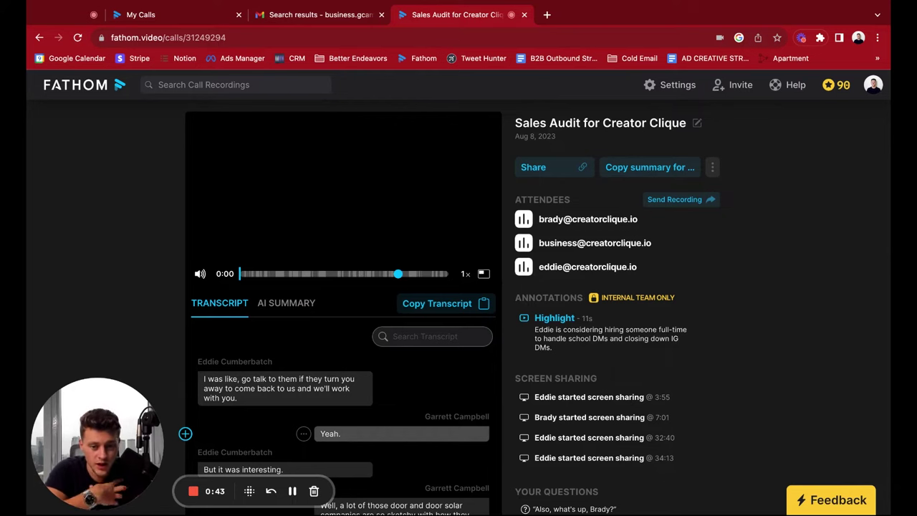
click(378, 369)
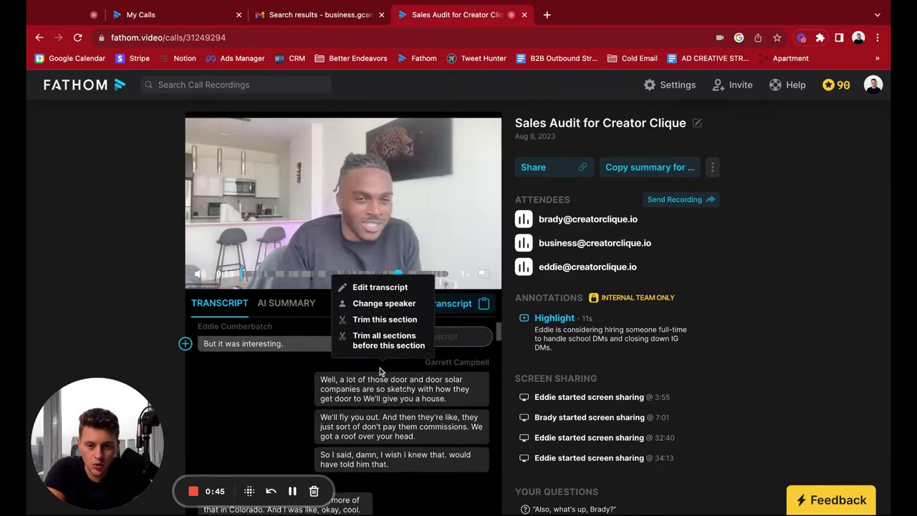
scroll(378, 372, down, 2)
scroll(365, 387, down, 2)
scroll(348, 409, down, 2)
scroll(279, 403, down, 2)
scroll(279, 403, up, 3)
scroll(279, 402, up, 3)
scroll(279, 403, up, 3)
scroll(279, 403, up, 3)
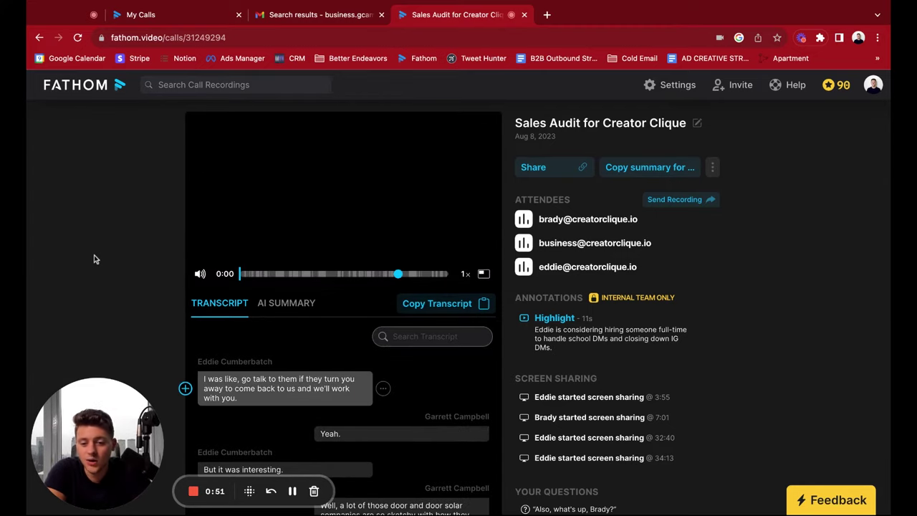
Step: Show the call's AI Summary and scroll its timestamped sections to the call's end
click(281, 303)
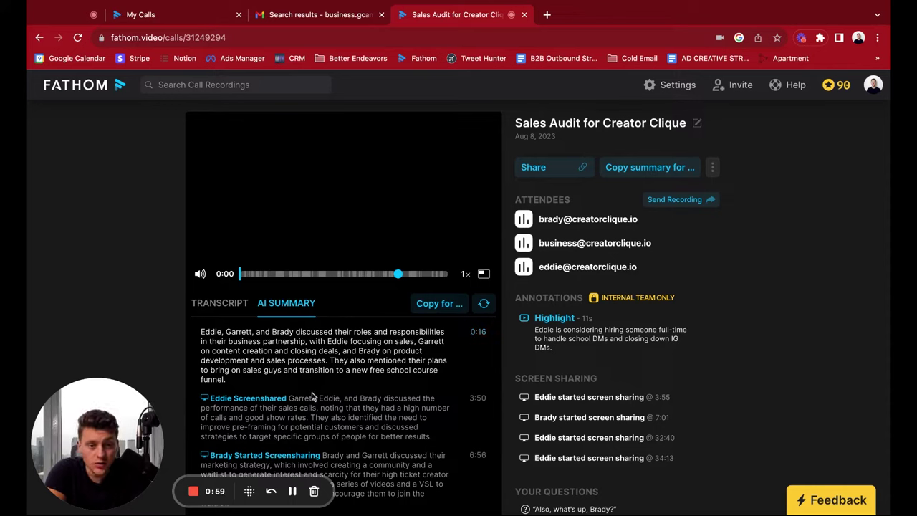
scroll(344, 415, down, 5)
scroll(344, 416, down, 5)
scroll(344, 416, down, 5)
scroll(344, 415, down, 5)
scroll(344, 416, down, 2)
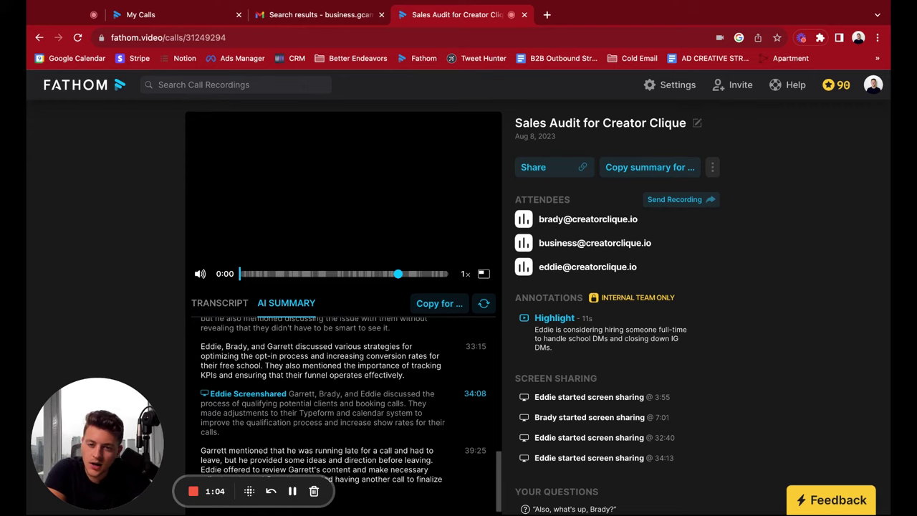
Step: Search the transcript for 'kpi' and jump to the KPI probation-period remark
click(226, 308)
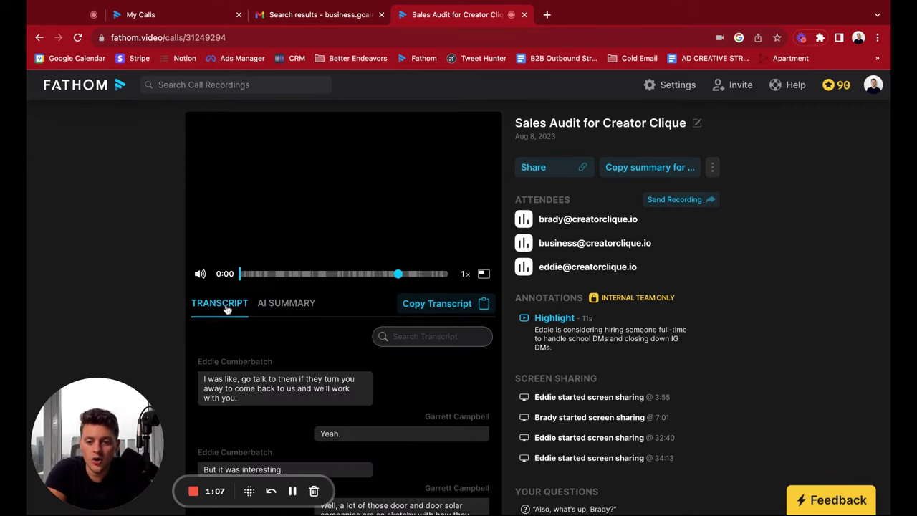
click(424, 334)
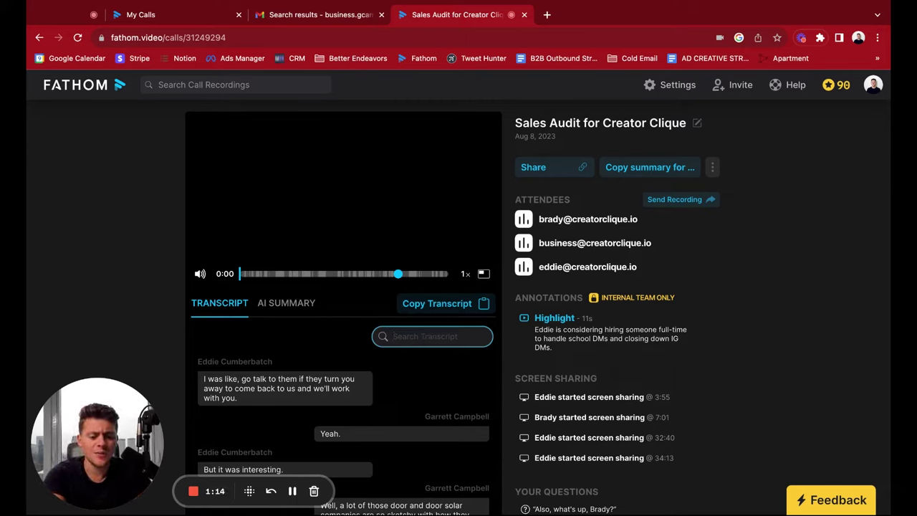
text(kpi)
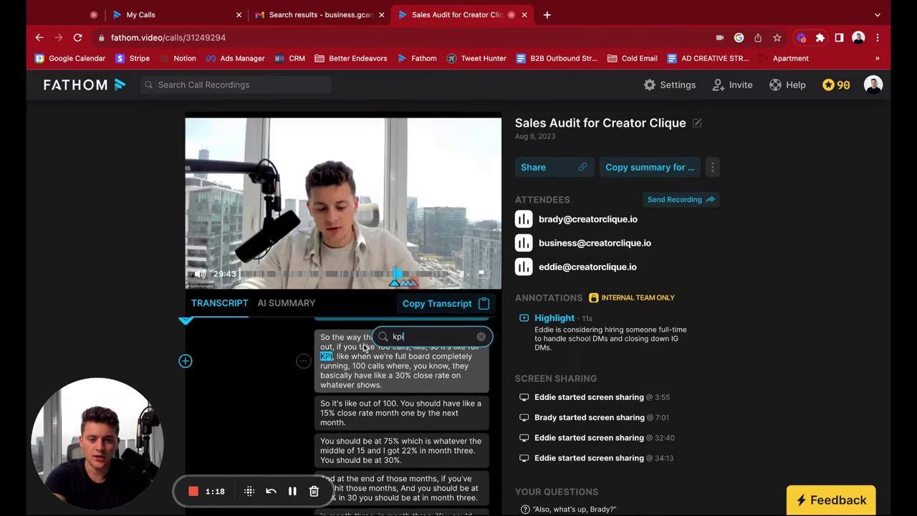
click(337, 351)
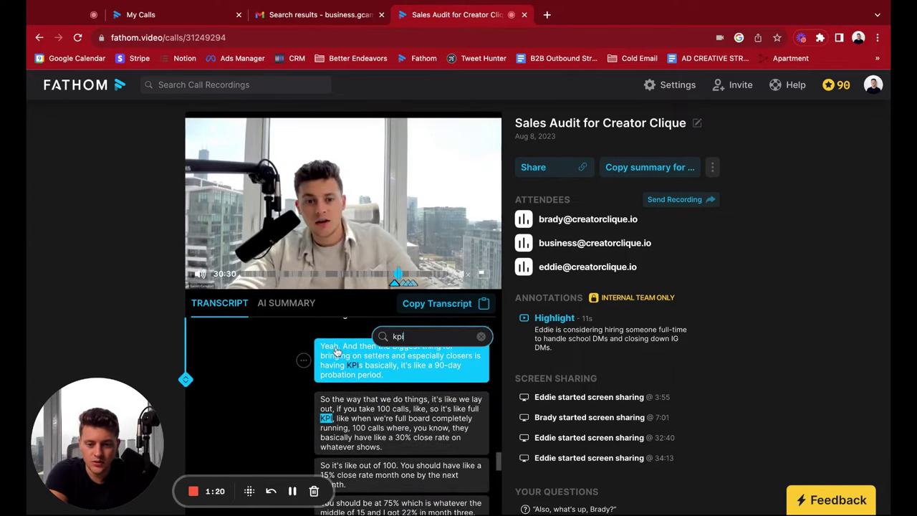
Step: Delete the existing hiring highlight annotation from the transcript
click(237, 336)
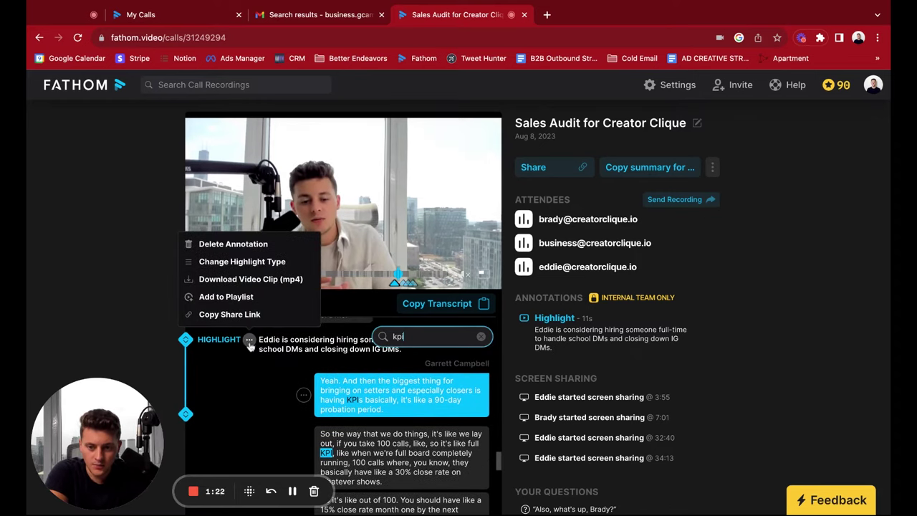
click(267, 244)
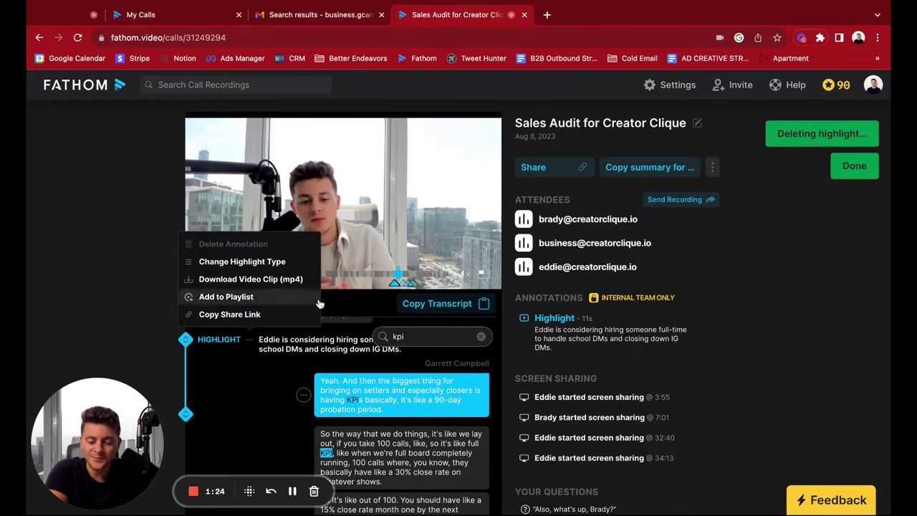
click(304, 365)
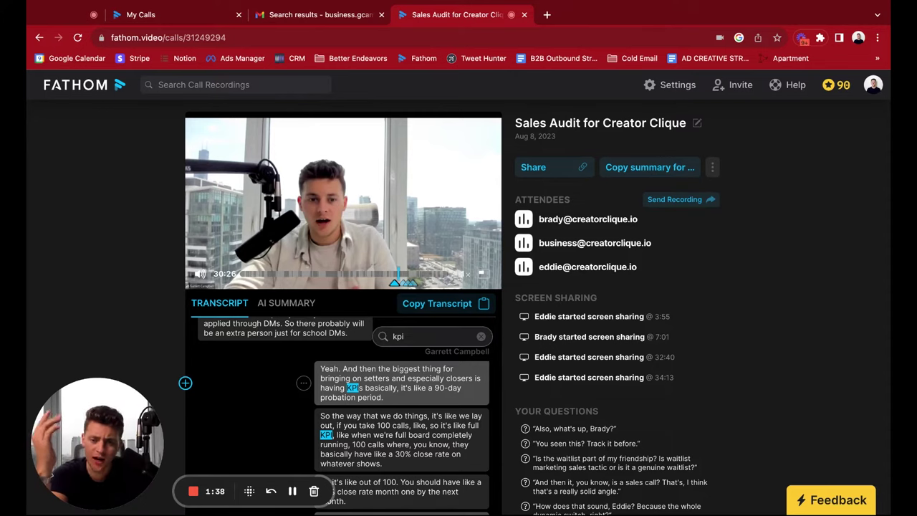
Step: Tag the probation-period message as a Highlight and extend it through 'Best of fire'
click(184, 383)
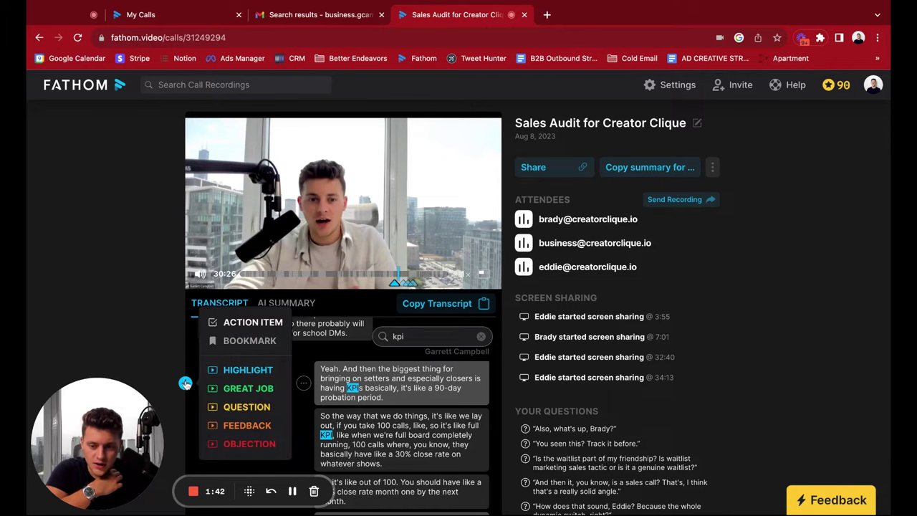
click(256, 377)
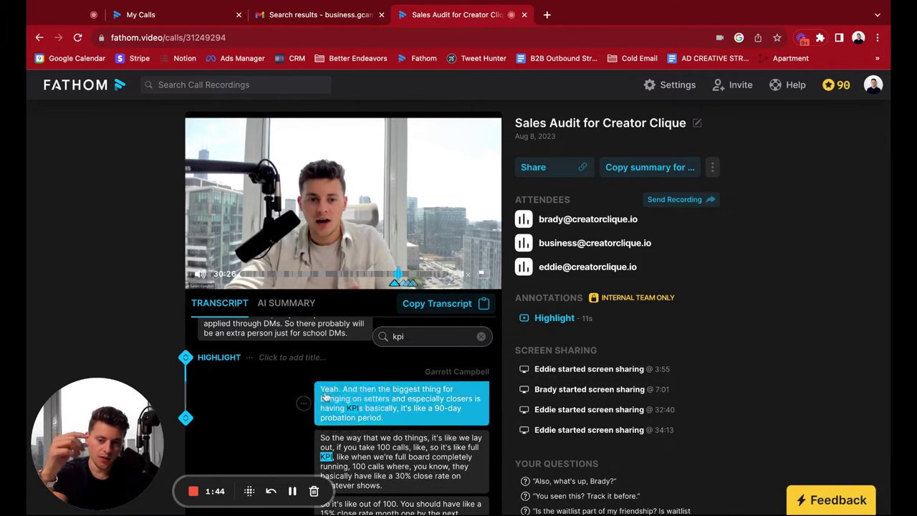
scroll(269, 431, down, 2)
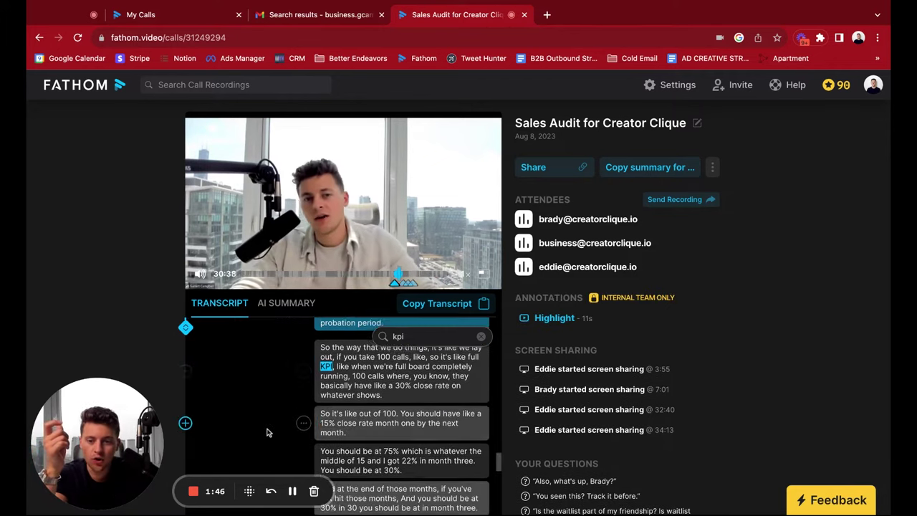
click(186, 327)
drag(187, 327, 186, 423)
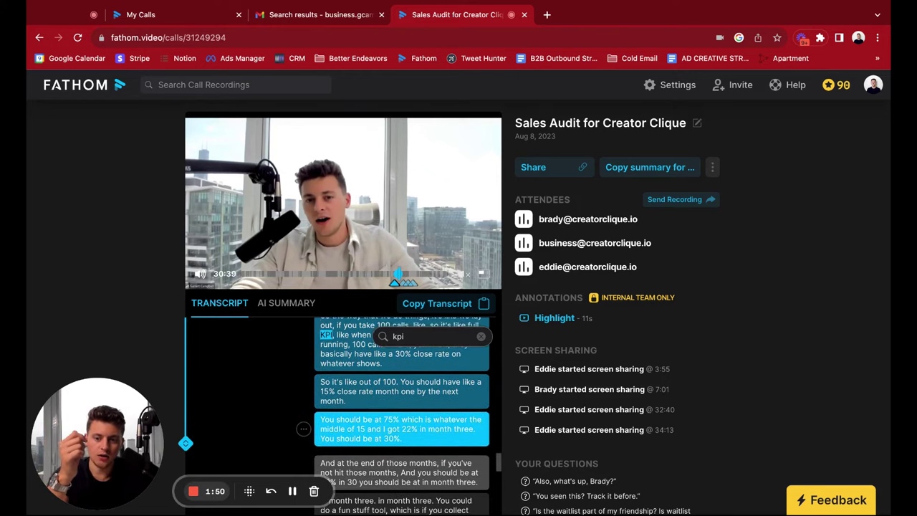
scroll(336, 416, down, 2)
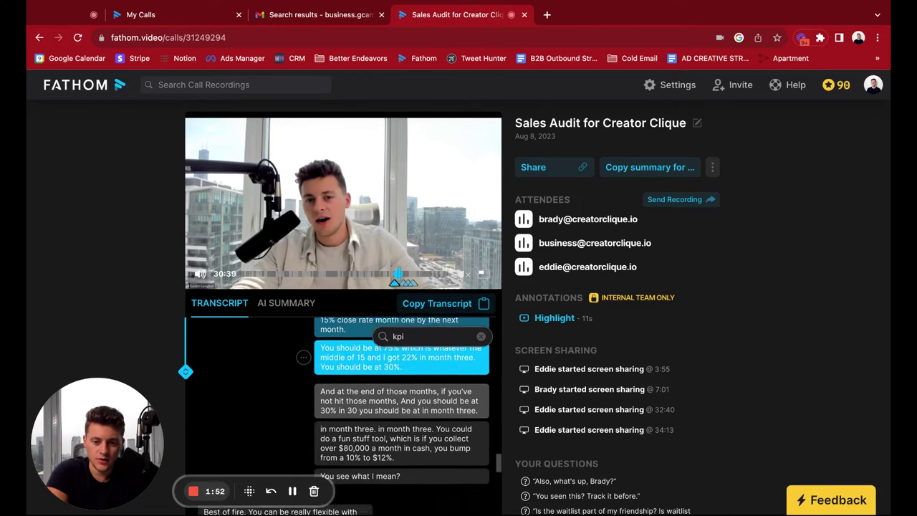
drag(186, 351, 186, 435)
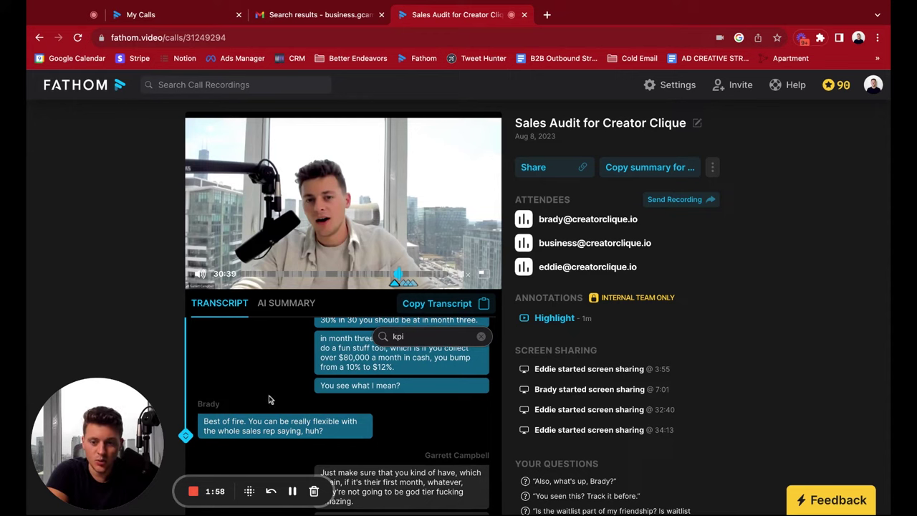
Step: Copy the highlight's share link, load it in a new tab, then return to the call
scroll(301, 399, up, 3)
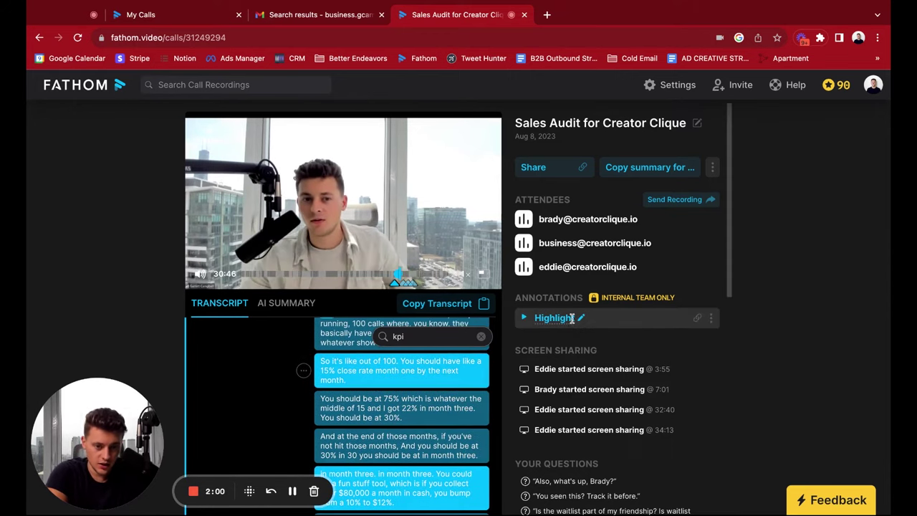
click(697, 319)
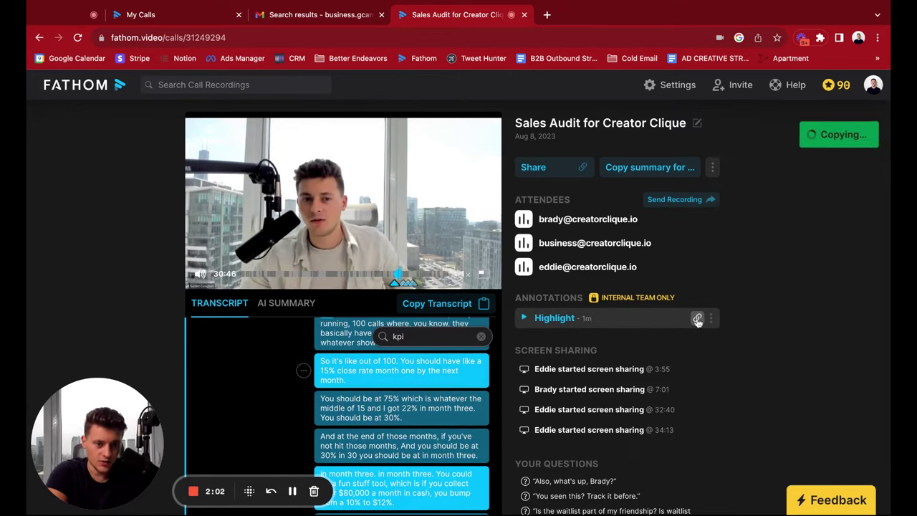
click(546, 15)
key(ctrl+v)
key(Return)
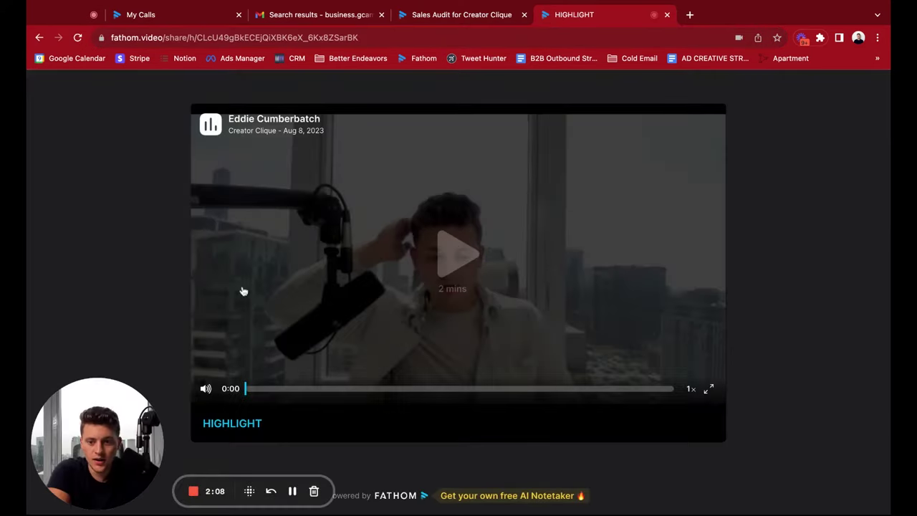
drag(102, 452, 103, 379)
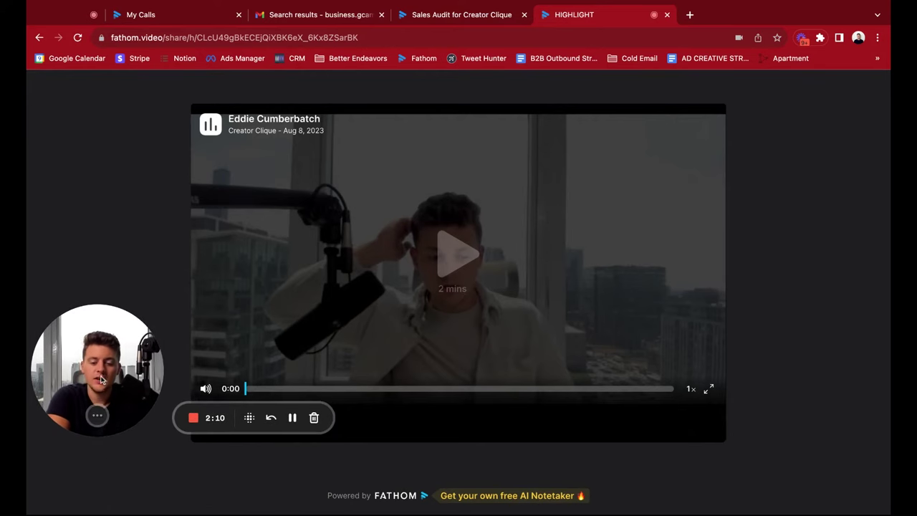
click(477, 15)
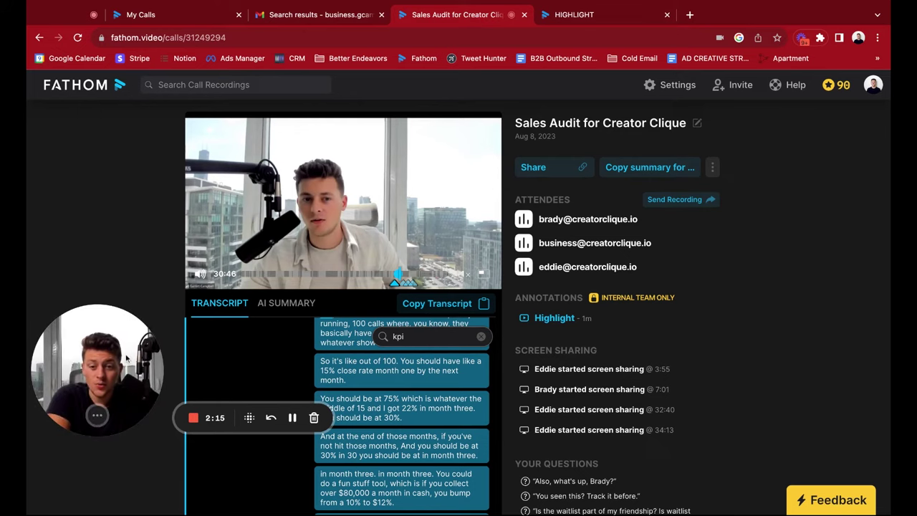
Step: Clear the 'kpi' transcript search and show the Sales Audit call's AI summary
mouse_move(401, 333)
key(BackSpace)
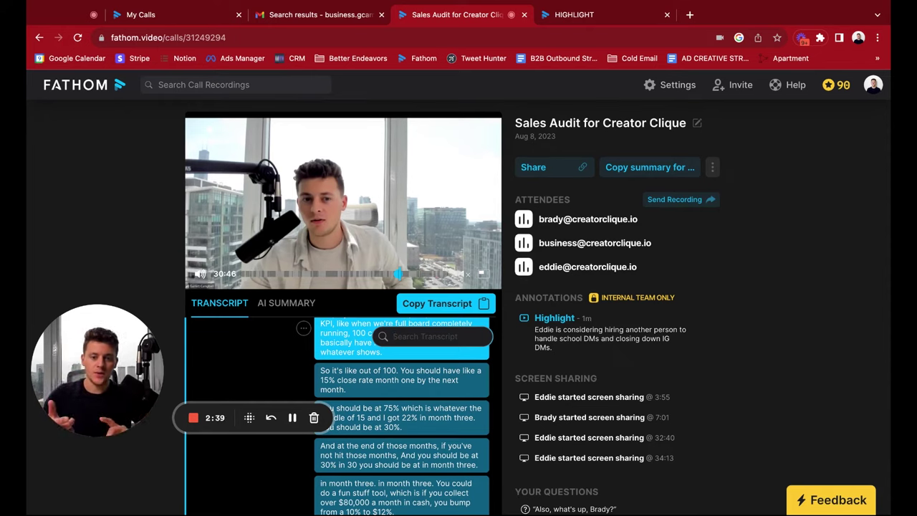
click(265, 303)
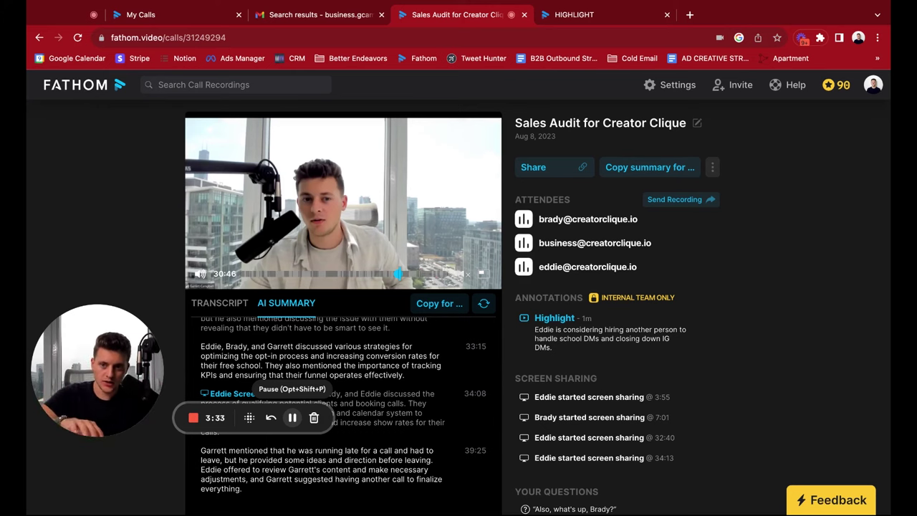
Step: Return from the Sales Audit call to the My Calls home page via the Fathom logo
click(83, 88)
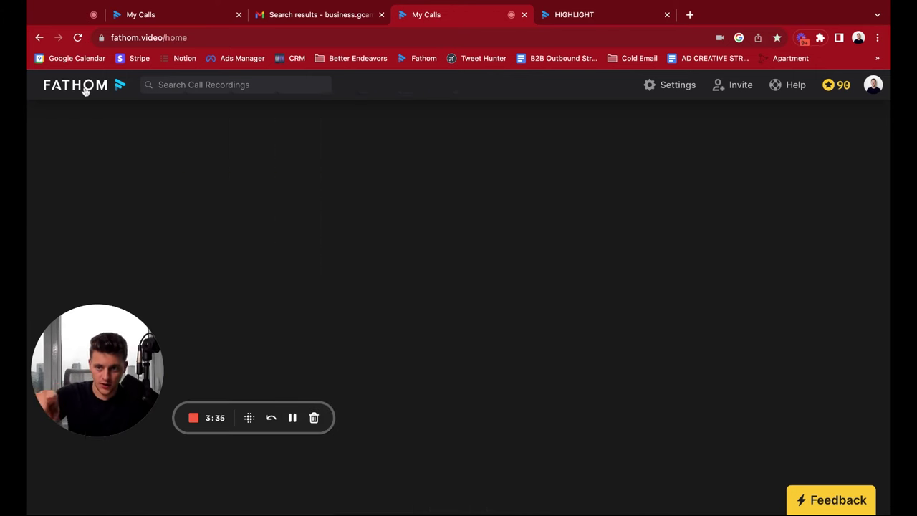